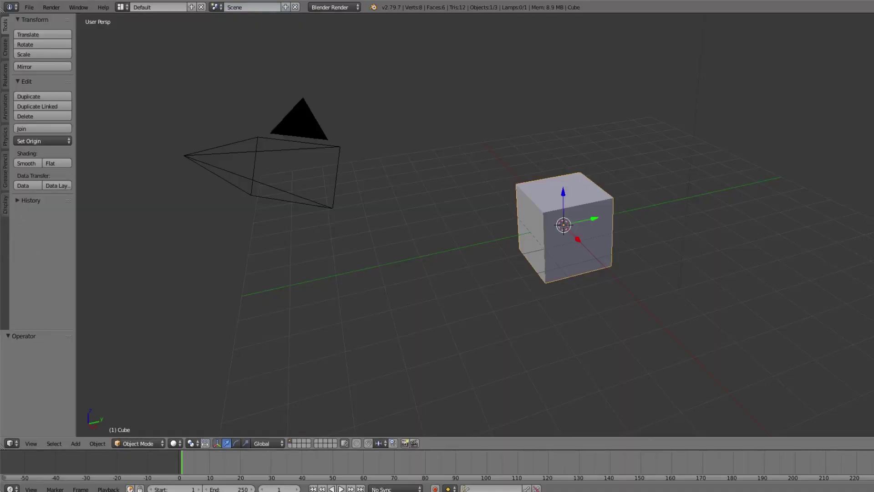
# - Delete the default cube from the scene
pyautogui.moveTo(580, 222); pyautogui.dragTo(545, 192, button='middle')
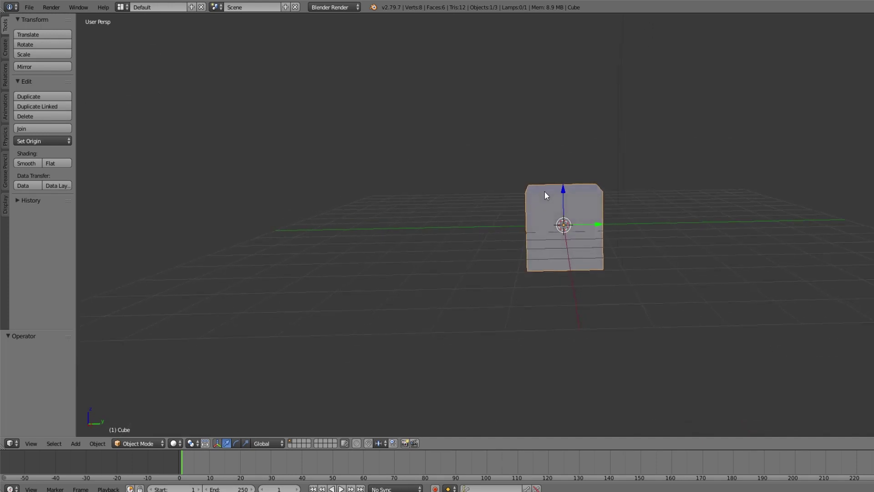
pyautogui.click(545, 201)
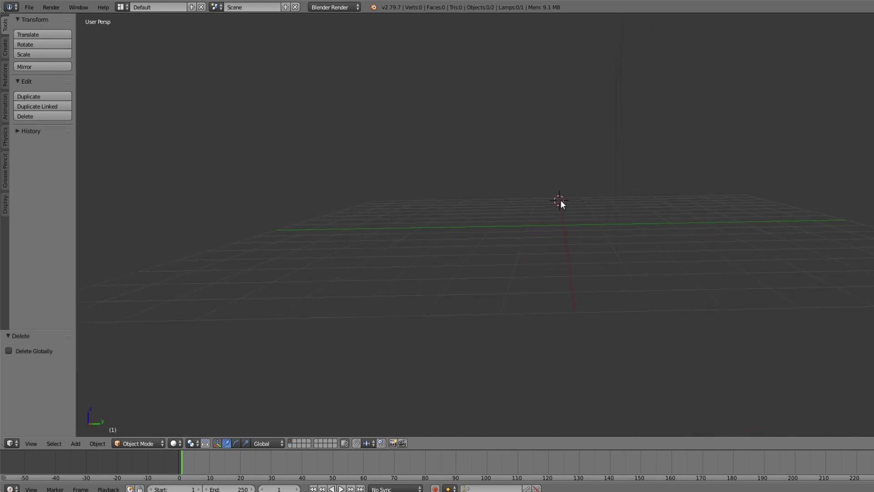
# - Split off a narrow area beside the 3D view and turn it into a UV/Image Editor
pyautogui.moveTo(2, 445); pyautogui.dragTo(325, 445)
pyautogui.click(13, 443)
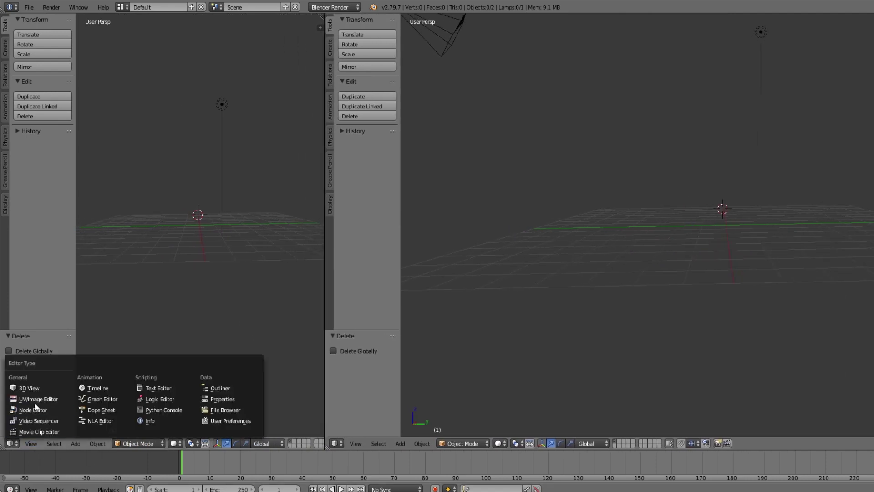
pyautogui.click(35, 395)
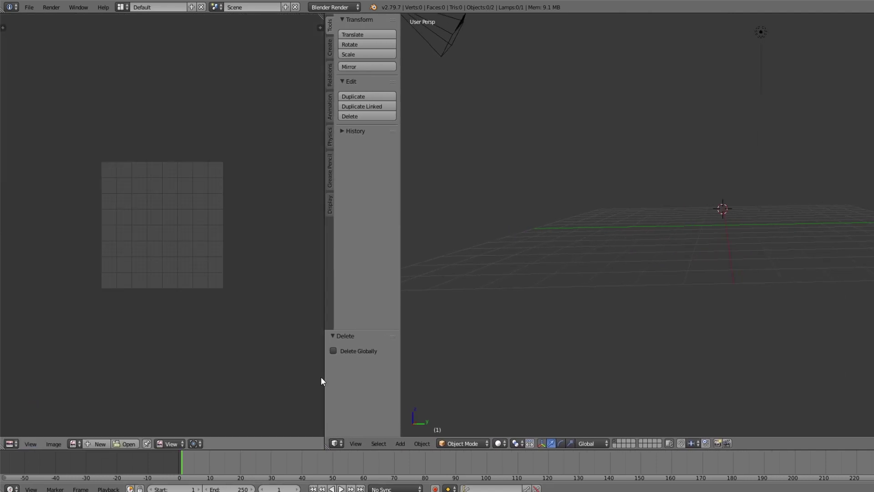
pyautogui.moveTo(324, 377); pyautogui.dragTo(225, 368)
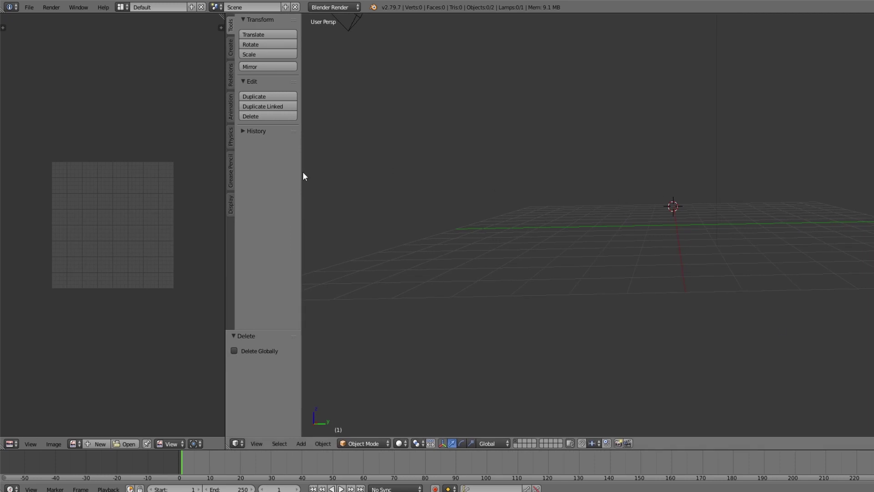
# - Add a text object to the scene and rotate it 90° about the X axis so it stands upright
pyautogui.click(231, 50)
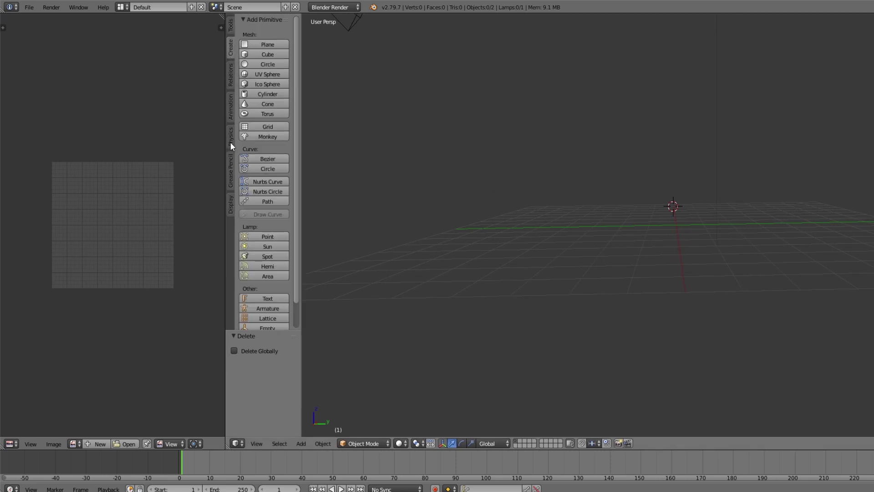
pyautogui.click(264, 297)
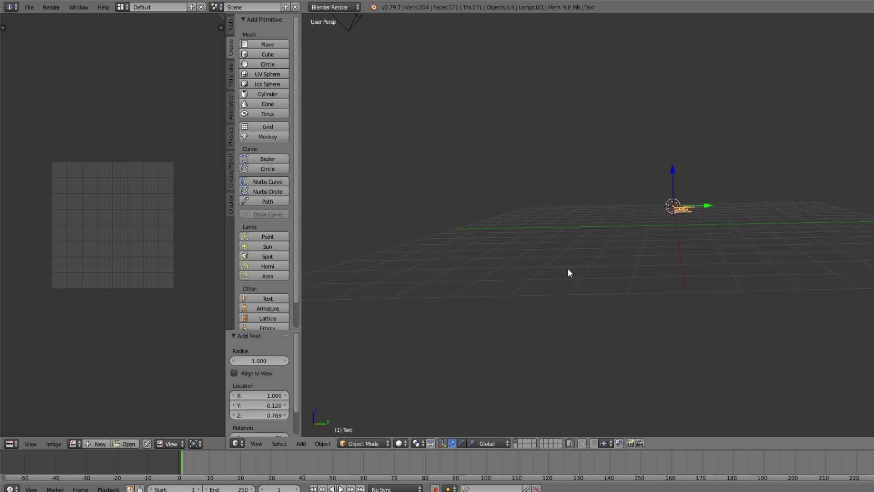
pyautogui.moveTo(567, 269); pyautogui.dragTo(709, 194, button='middle')
pyautogui.press('KP_1')
pyautogui.press('r')
pyautogui.press('x')
pyautogui.press('9')
pyautogui.press('0')
pyautogui.press('Return')
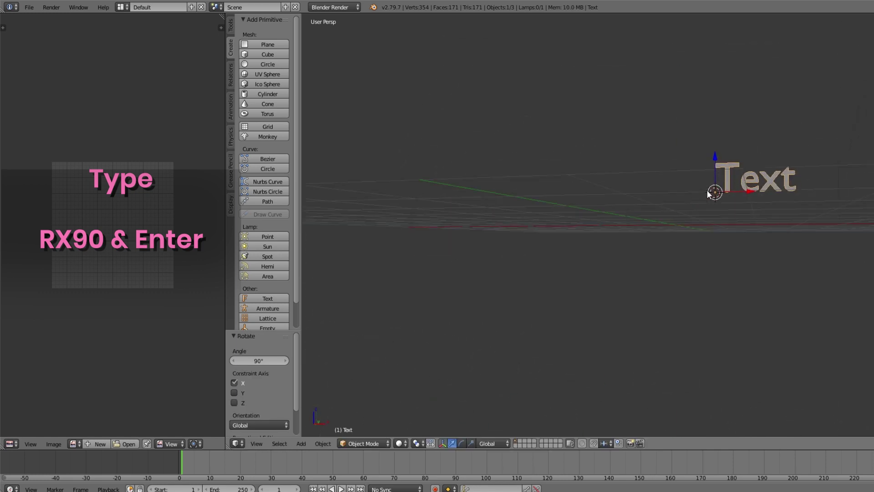
# - Lower the text object onto the grid floor and shift it about 1.98 units in the negative X direction
pyautogui.moveTo(717, 160); pyautogui.dragTo(716, 189)
pyautogui.moveTo(717, 188); pyautogui.dragTo(660, 226, button='middle')
pyautogui.click(660, 227)
pyautogui.scroll(4, 674, 223)
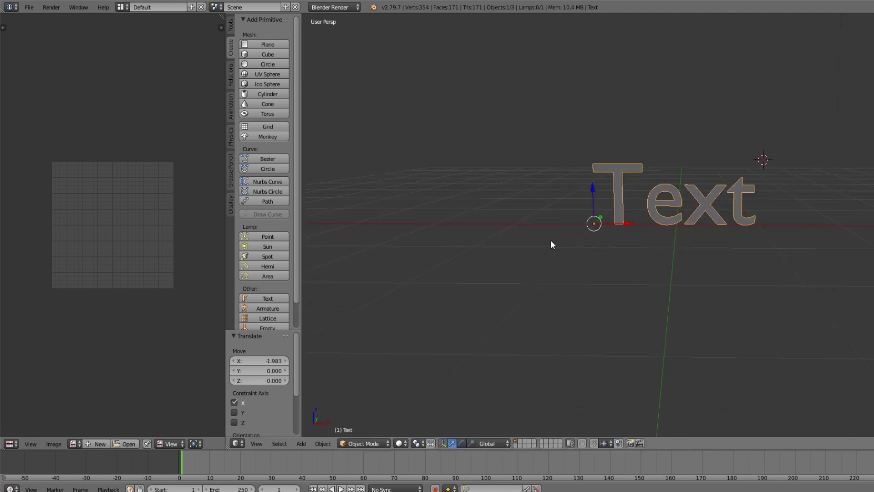
# - Replace the placeholder wording of the text object with "SimmerKate" and return to Object Mode
pyautogui.click(370, 428)
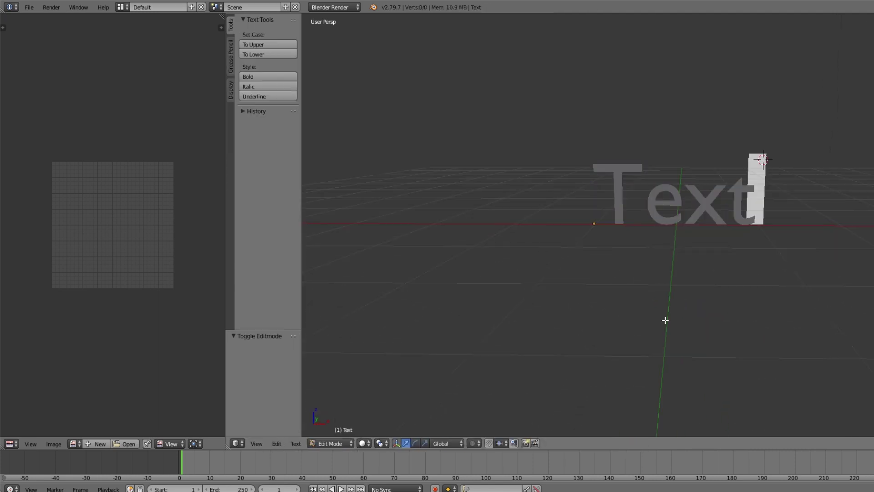
pyautogui.press('BackSpace')
pyautogui.press('BackSpace')
pyautogui.press('BackSpace')
pyautogui.press('BackSpace')
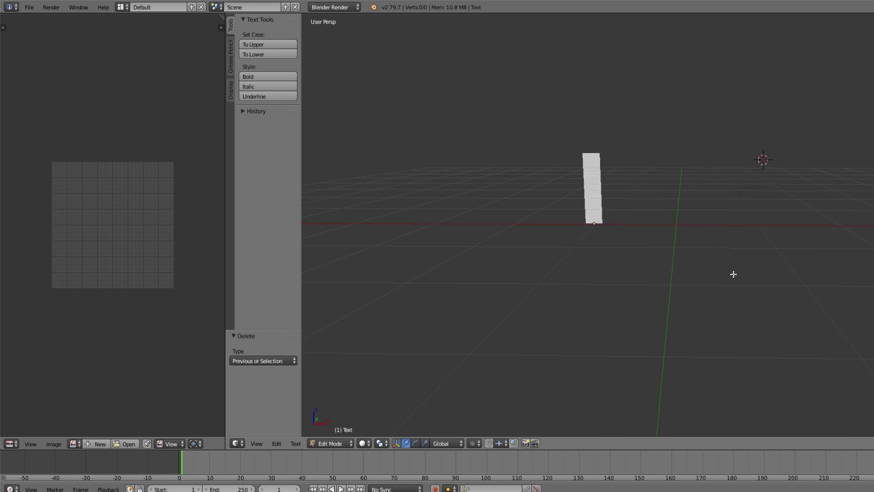
pyautogui.write('Simmer')
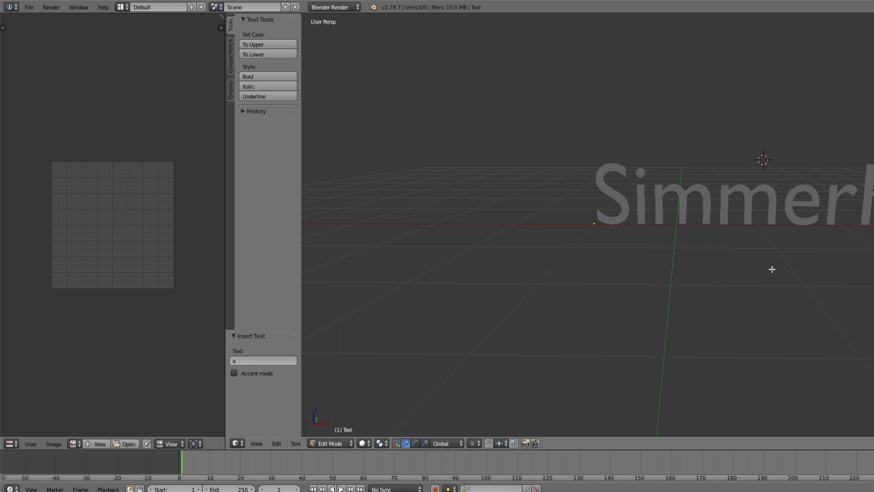
pyautogui.press('Tab')
# - Move the text object about 1.5 units in the negative X direction
pyautogui.press('g')
pyautogui.press('x')
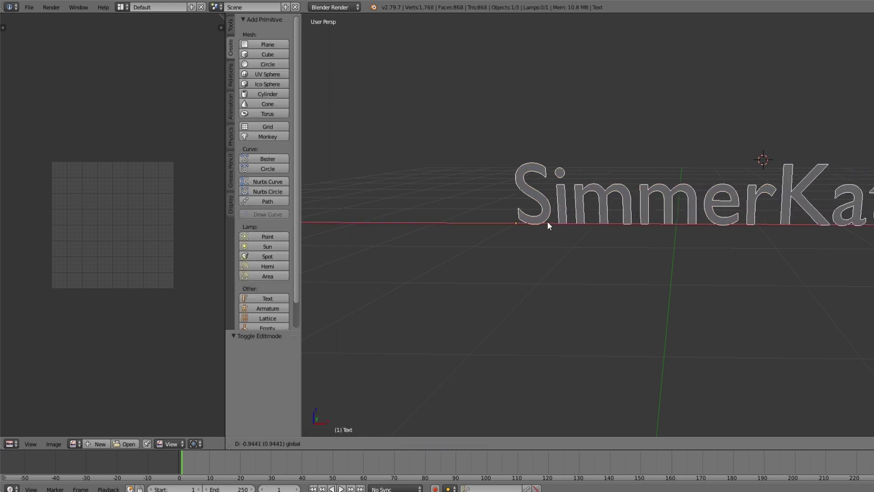
pyautogui.click(506, 223)
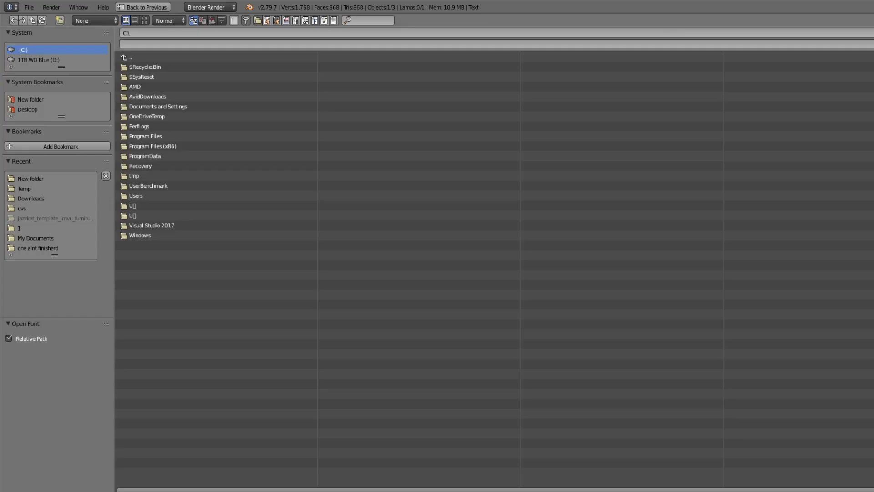
# - Load Mini Story.otf from New folder as the text's regular font and narrow the Properties area
pyautogui.click(36, 178)
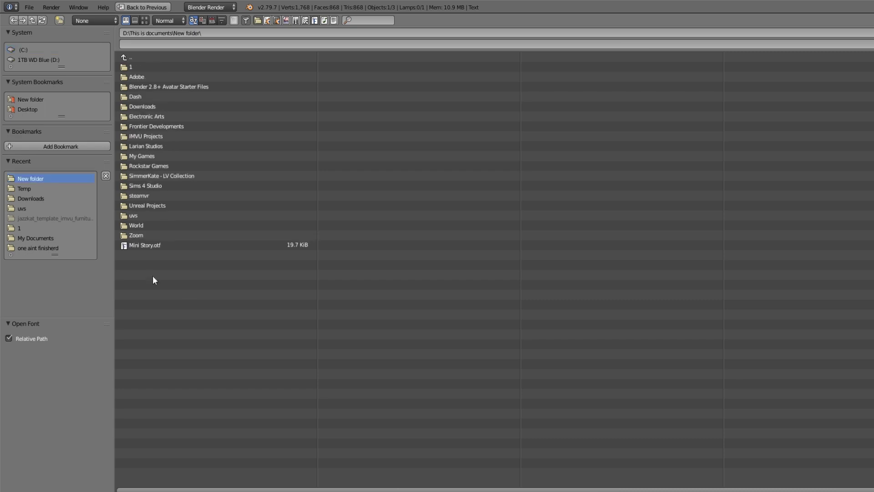
pyautogui.doubleClick(166, 246)
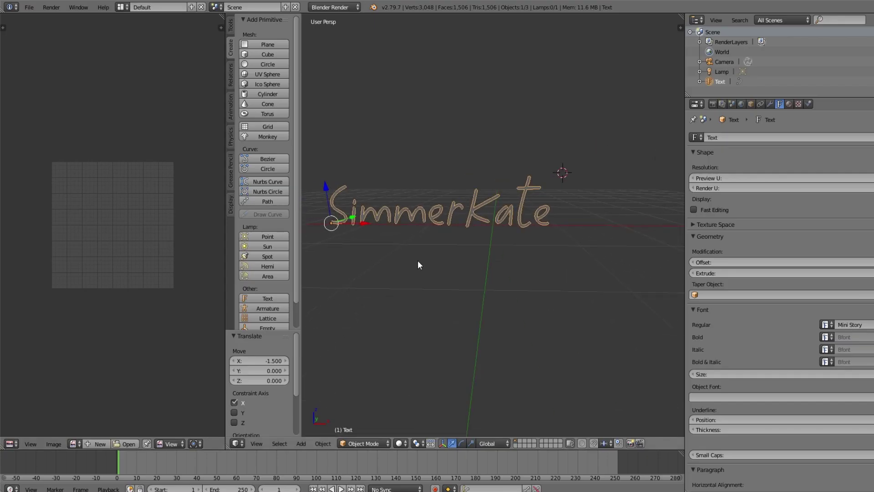
pyautogui.moveTo(418, 265); pyautogui.dragTo(472, 258, button='middle')
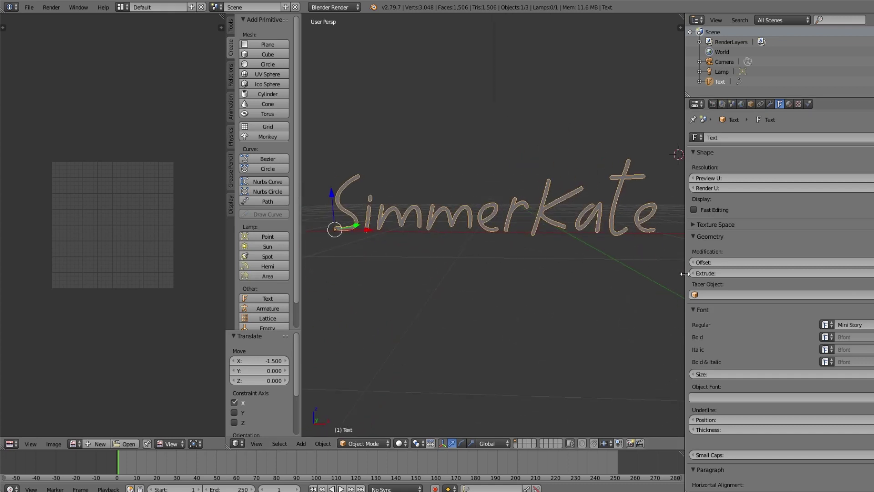
pyautogui.moveTo(686, 273); pyautogui.dragTo(783, 277)
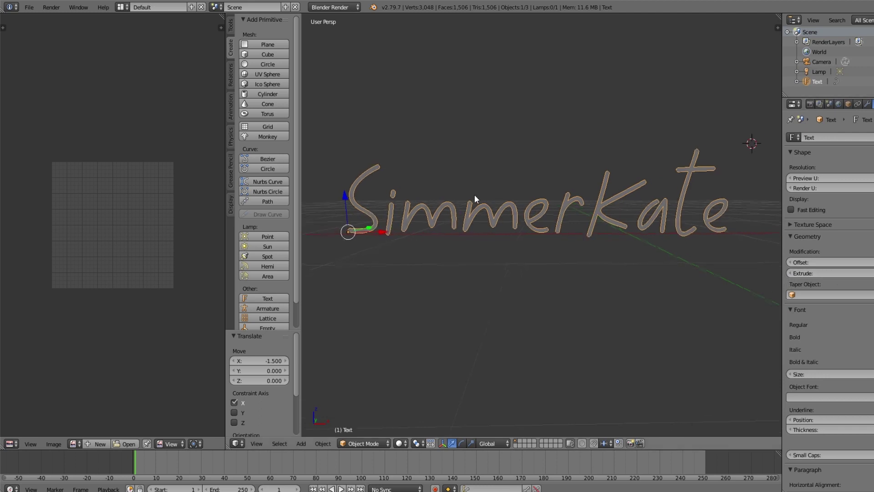
# - Shift the text object about 0.1 units along the Y axis
pyautogui.moveTo(474, 195); pyautogui.dragTo(394, 267, button='middle')
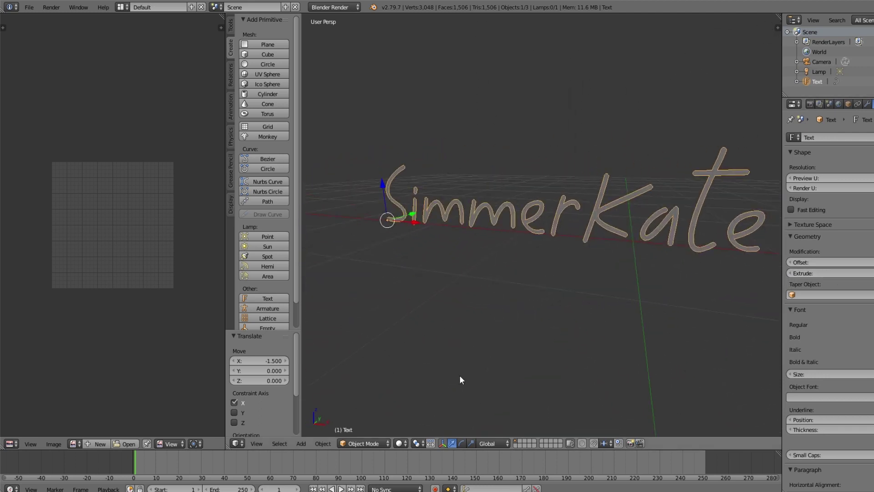
pyautogui.moveTo(531, 364); pyautogui.dragTo(508, 349, button='middle')
pyautogui.moveTo(567, 205); pyautogui.dragTo(572, 208)
pyautogui.moveTo(484, 286); pyautogui.dragTo(537, 284, button='middle')
# - Extrude the text to give the letters depth, adjusting the amount until they are only slightly thick
pyautogui.scroll(-3, 829, 300)
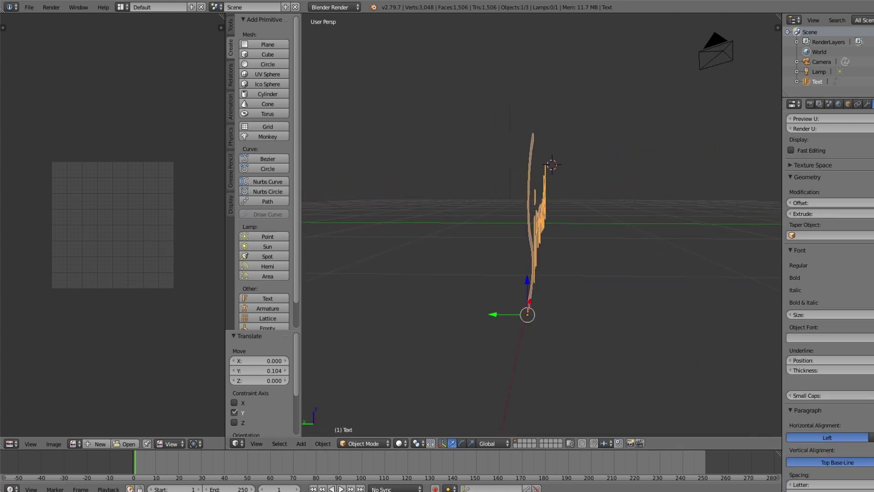
pyautogui.scroll(-4, 829, 301)
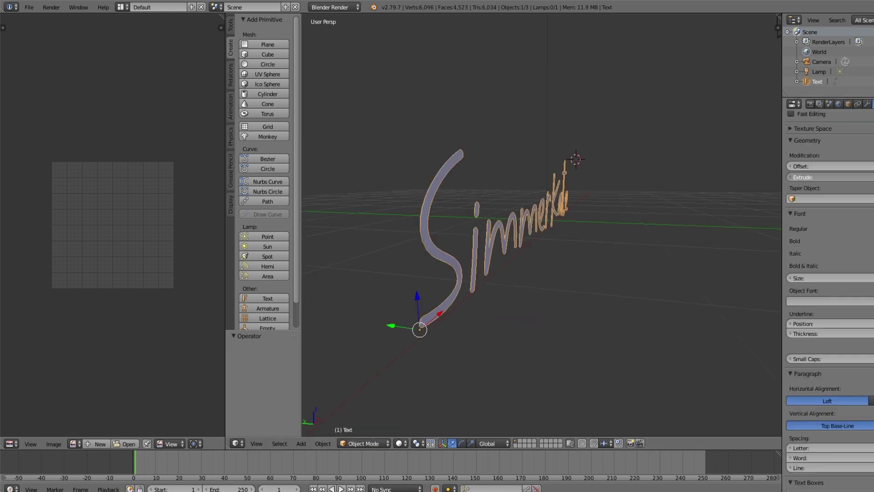
pyautogui.moveTo(830, 177); pyautogui.dragTo(849, 177)
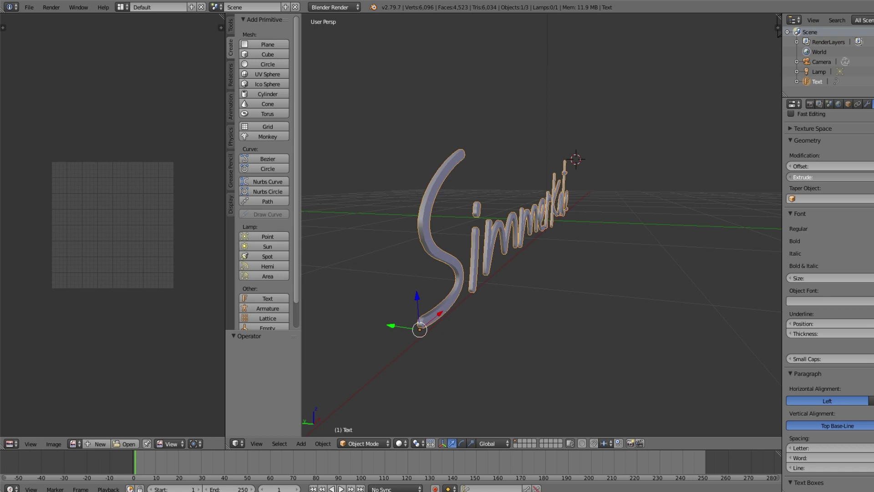
pyautogui.moveTo(563, 194); pyautogui.dragTo(577, 197, button='middle')
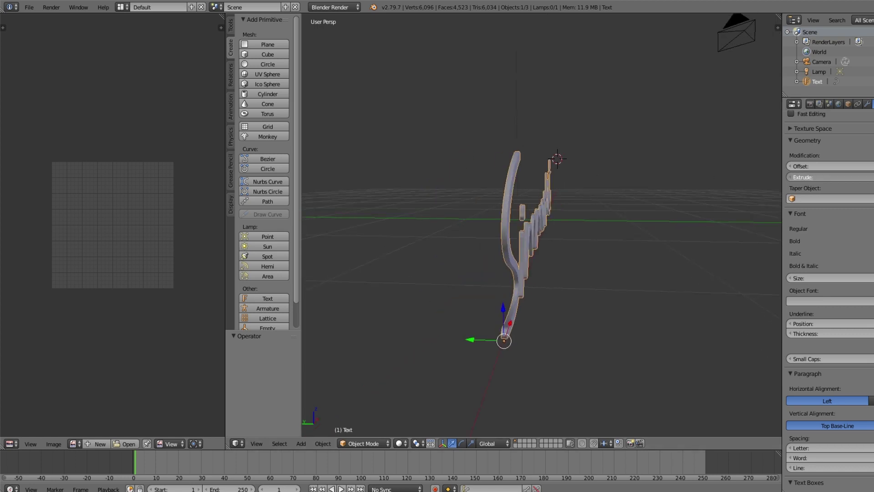
pyautogui.moveTo(665, 253)
pyautogui.mouseDown(button='middle')
pyautogui.moveTo(597, 260)
pyautogui.moveTo(585, 302)
pyautogui.moveTo(643, 261)
pyautogui.moveTo(696, 252)
pyautogui.moveTo(636, 259)
pyautogui.moveTo(660, 250)
pyautogui.mouseUp(button='middle')
pyautogui.moveTo(837, 177); pyautogui.dragTo(816, 177)
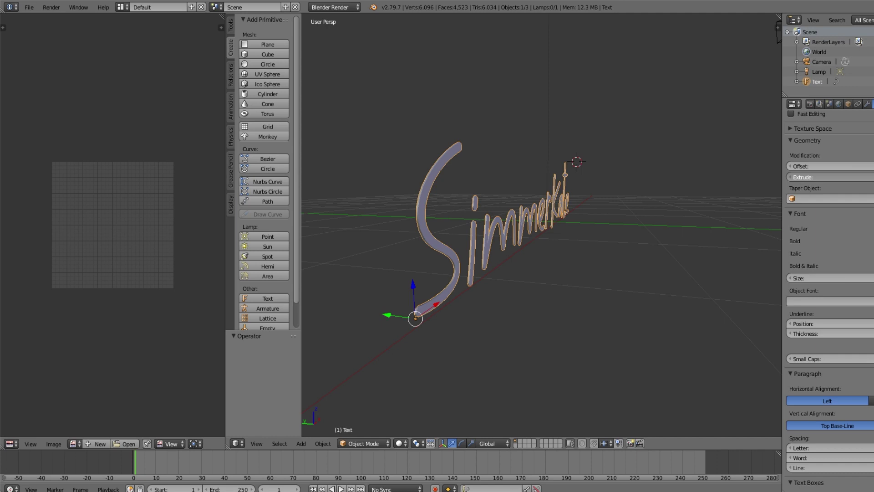
pyautogui.moveTo(631, 228); pyautogui.dragTo(647, 227, button='middle')
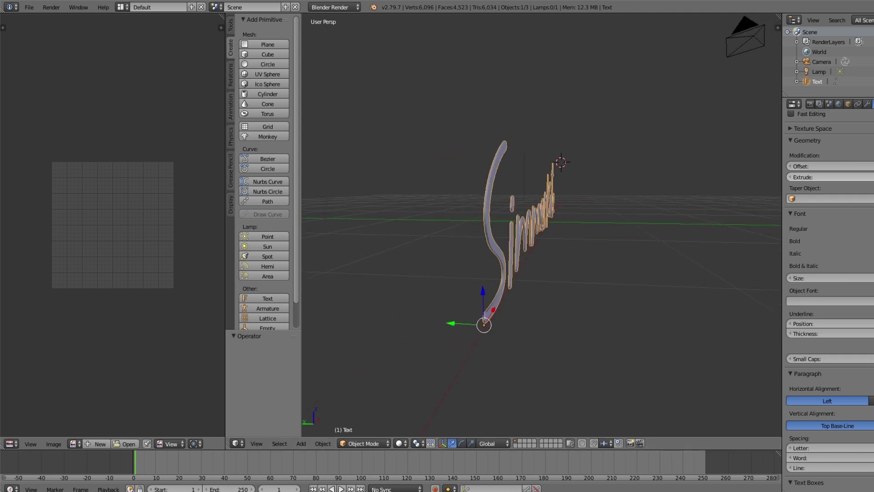
pyautogui.moveTo(831, 177); pyautogui.dragTo(825, 178)
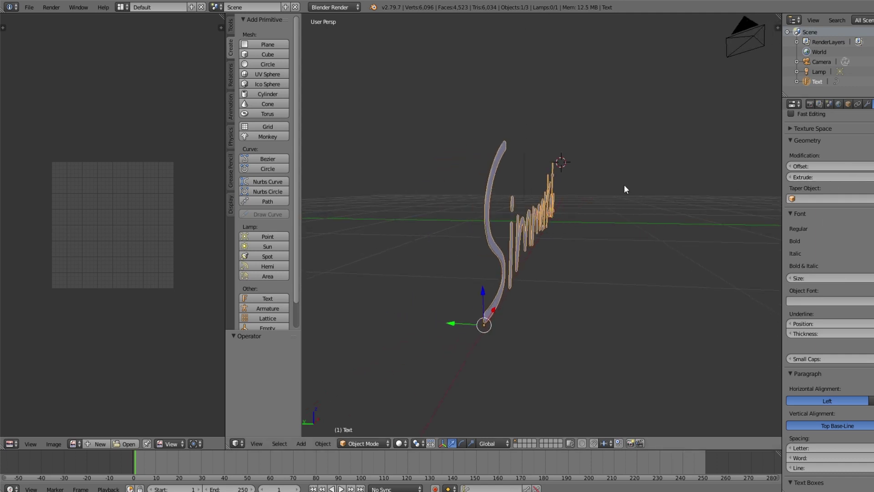
pyautogui.scroll(1, 614, 187)
pyautogui.moveTo(608, 188)
pyautogui.mouseDown(button='middle')
pyautogui.moveTo(616, 189)
pyautogui.moveTo(606, 191)
pyautogui.mouseUp(button='middle')
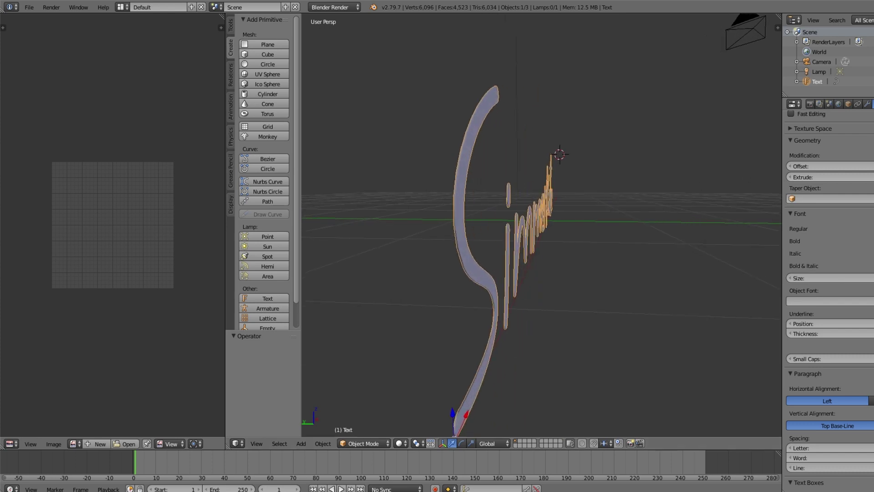
pyautogui.moveTo(830, 177); pyautogui.dragTo(800, 176)
# - Reduce the text's letter spacing so the characters sit closer together
pyautogui.moveTo(768, 220)
pyautogui.mouseDown(button='middle')
pyautogui.moveTo(665, 270)
pyautogui.moveTo(547, 274)
pyautogui.mouseUp(button='middle')
pyautogui.scroll(-1, 650, 236)
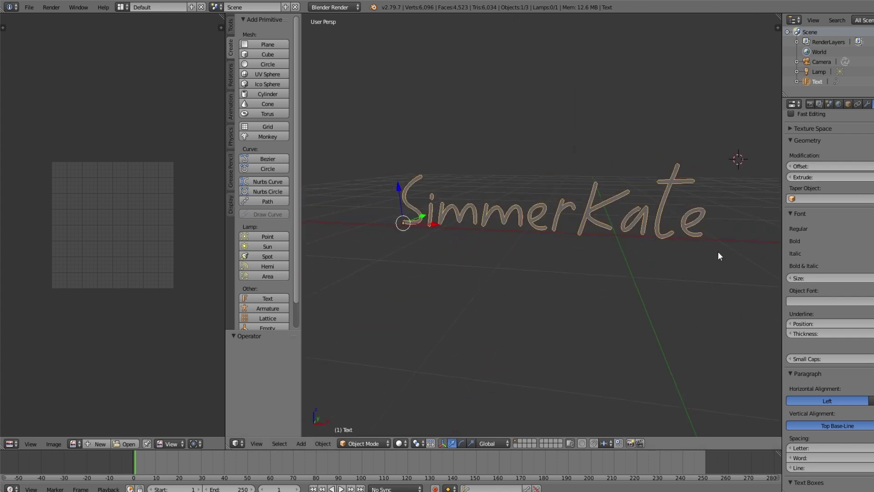
pyautogui.scroll(-2, 820, 282)
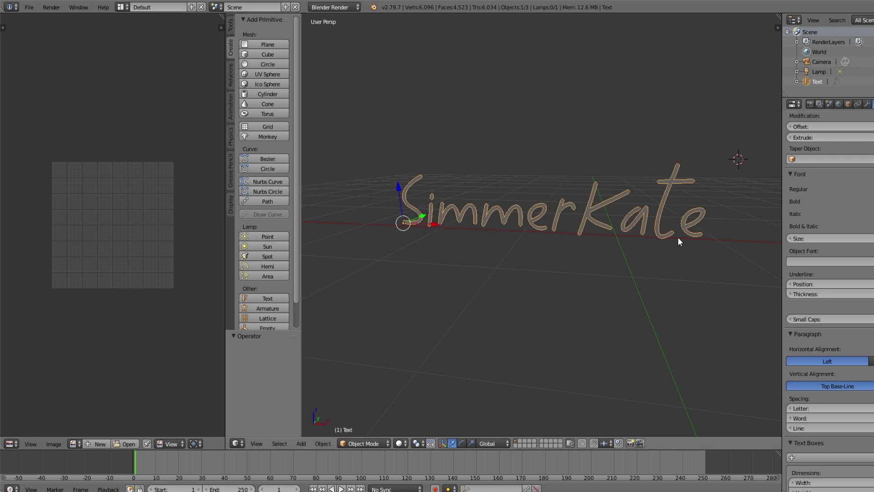
pyautogui.scroll(-1, 828, 282)
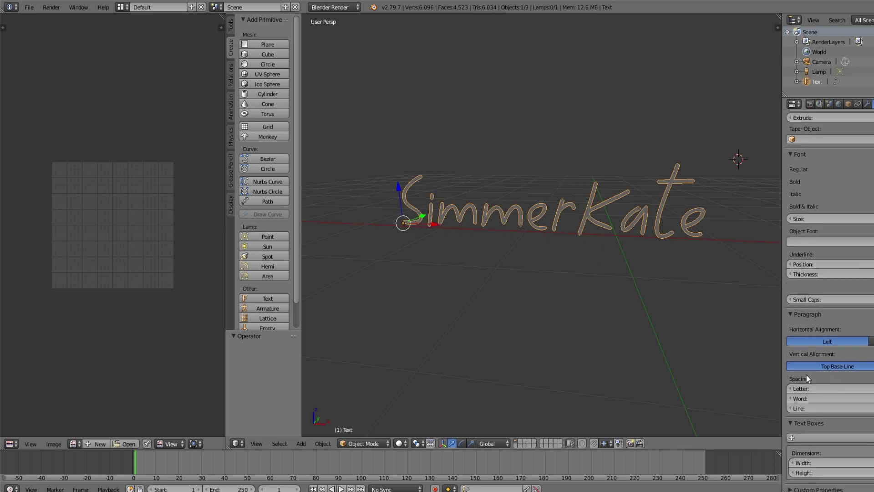
pyautogui.moveTo(865, 388)
pyautogui.mouseDown()
pyautogui.moveTo(815, 389)
pyautogui.moveTo(863, 389)
pyautogui.mouseUp()
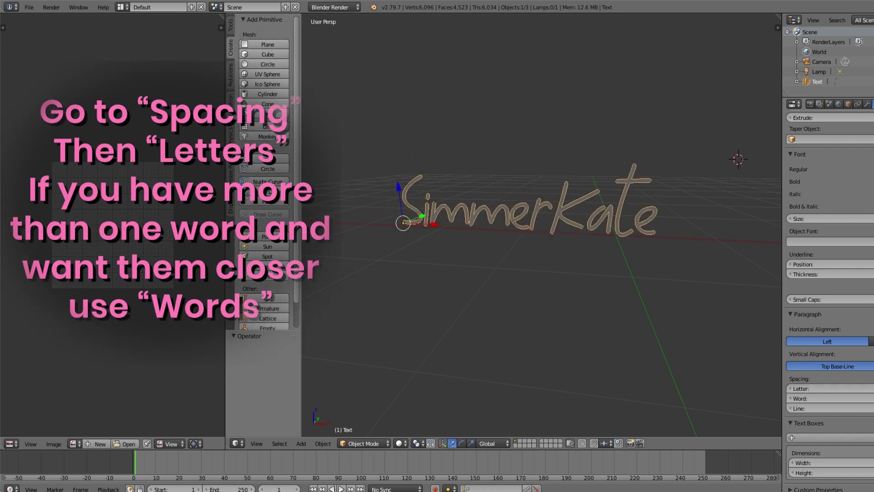
pyautogui.moveTo(651, 338); pyautogui.dragTo(664, 337, button='middle')
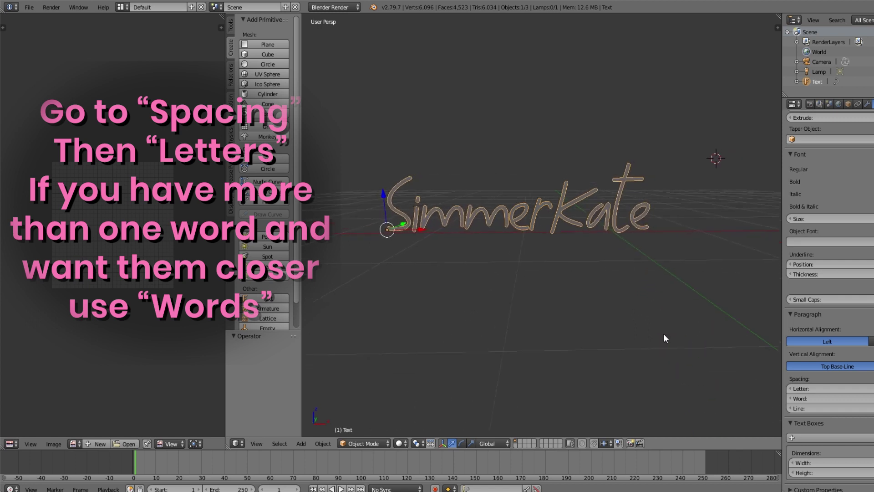
pyautogui.moveTo(829, 389)
pyautogui.mouseDown()
pyautogui.moveTo(870, 388)
pyautogui.moveTo(822, 388)
pyautogui.moveTo(841, 389)
pyautogui.mouseUp()
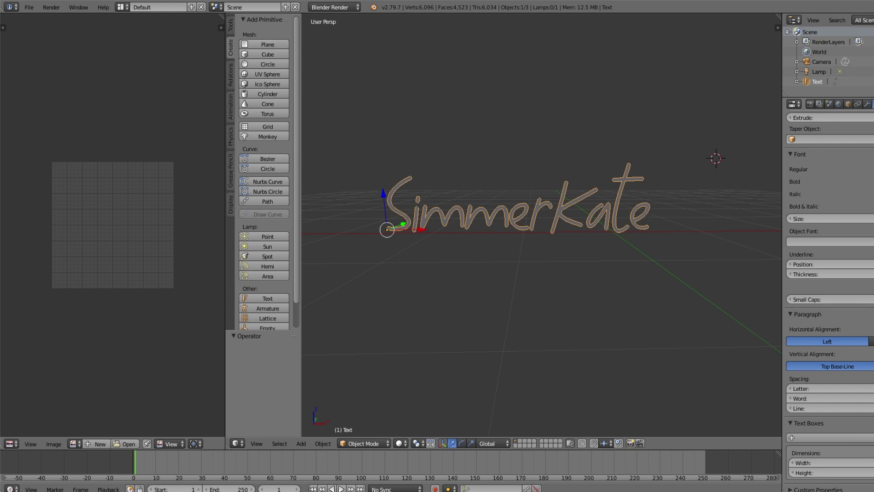
# - Convert the text object into a mesh
pyautogui.scroll(5, 829, 273)
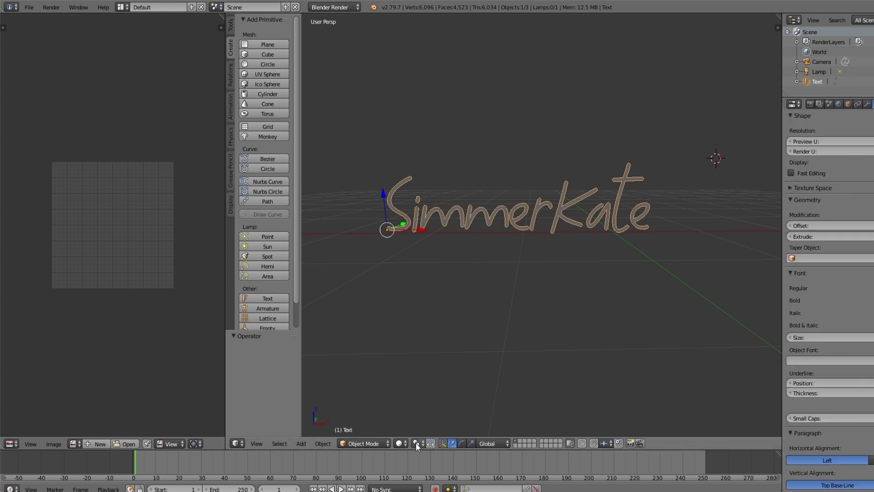
pyautogui.click(322, 443)
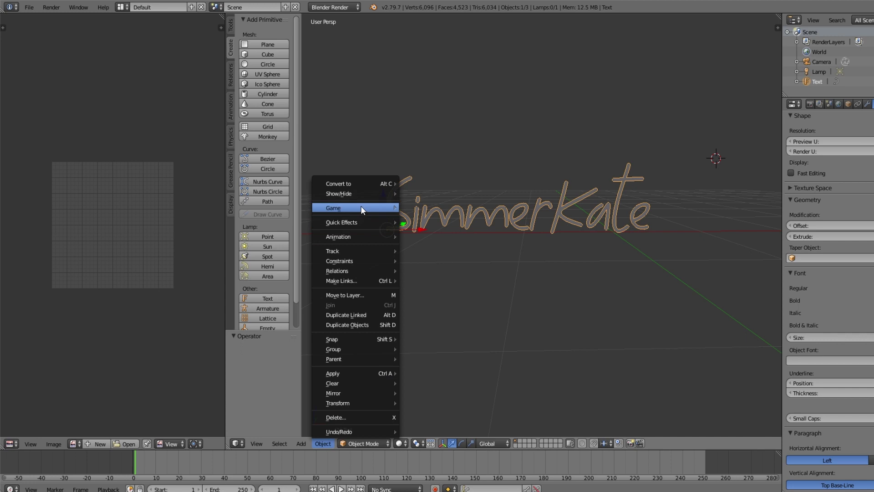
pyautogui.moveTo(380, 182)
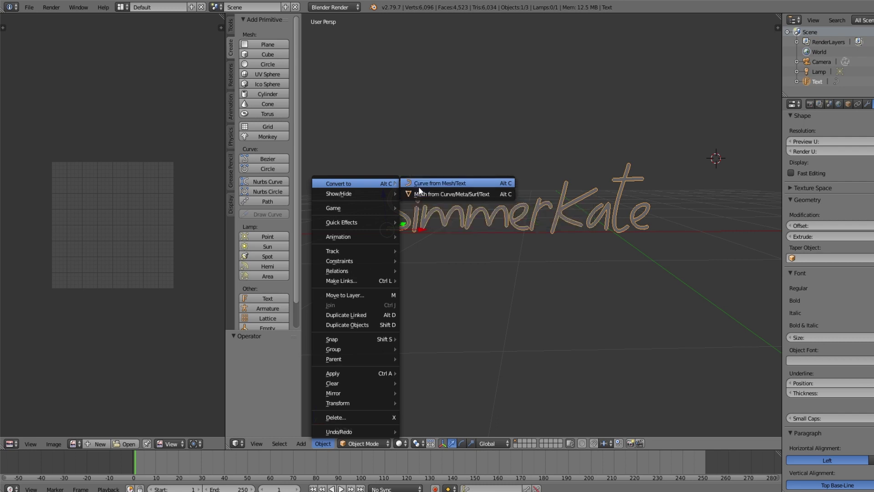
pyautogui.click(441, 195)
# - Enter Edit Mode on the converted text mesh and select all of its geometry
pyautogui.click(361, 444)
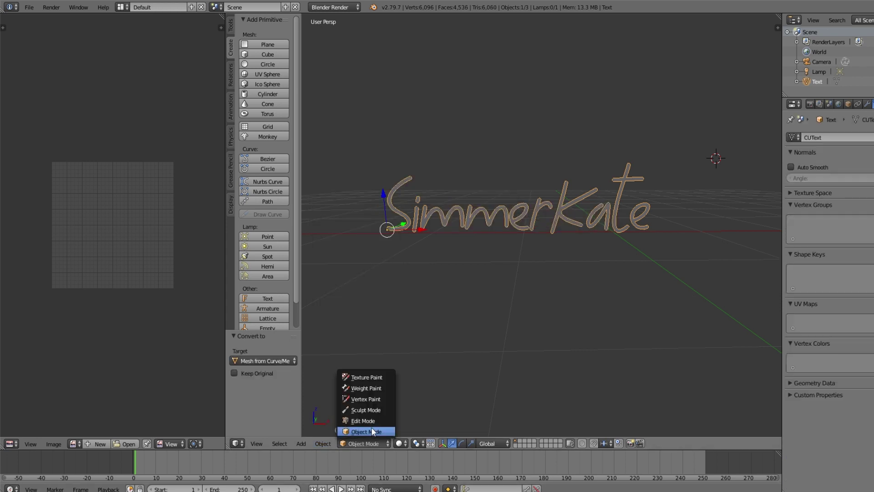
pyautogui.click(366, 421)
pyautogui.press('a')
pyautogui.moveTo(540, 297); pyautogui.dragTo(675, 308, button='middle')
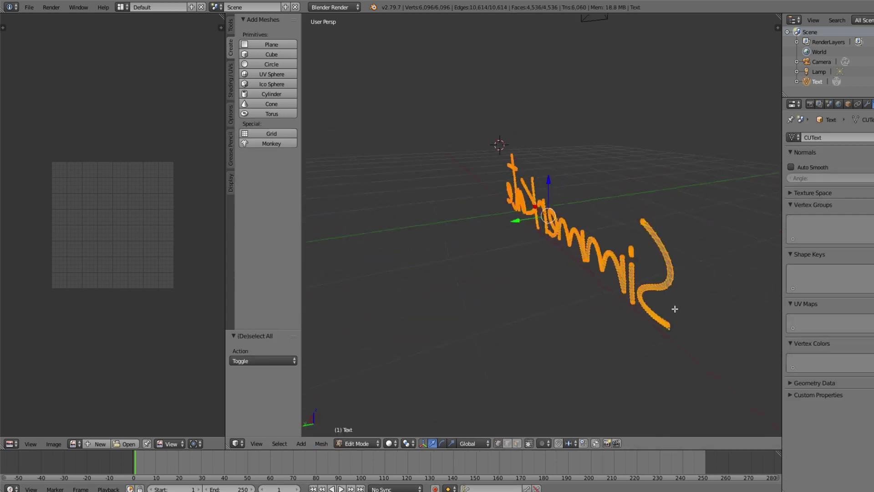